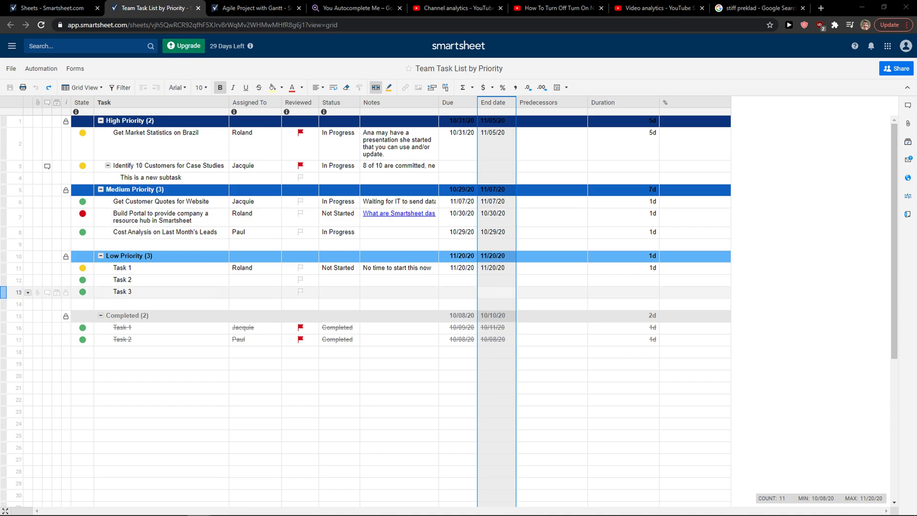
- Add the autocompleted collaborator address to the sheet invite, with Editor - can share permission showing
right_click(170, 271)
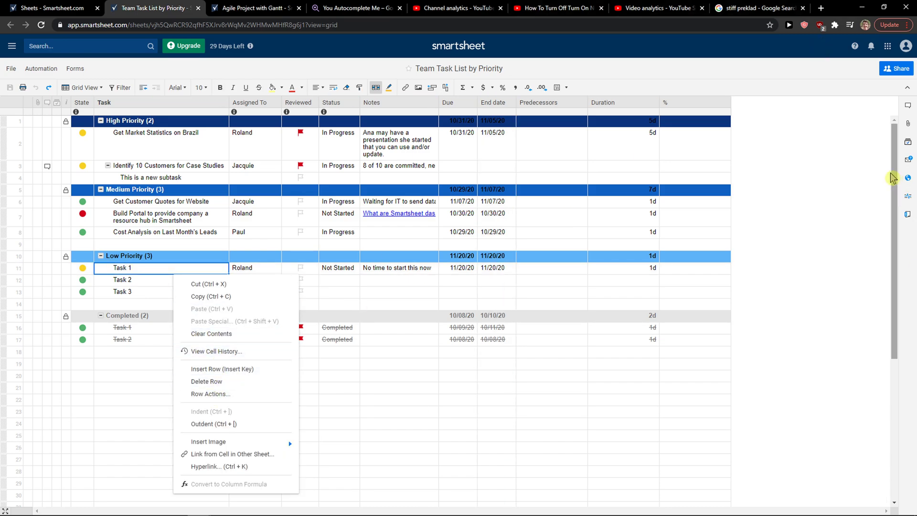
left_click(860, 184)
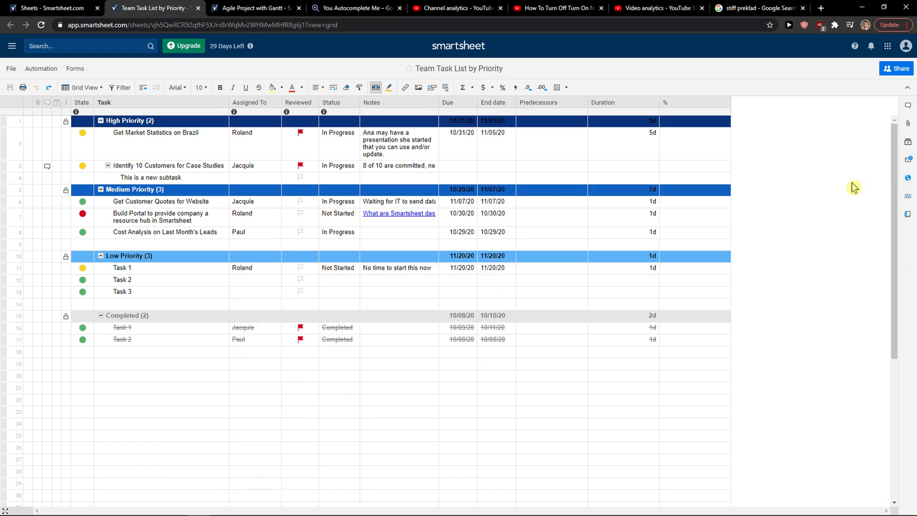
left_click(889, 75)
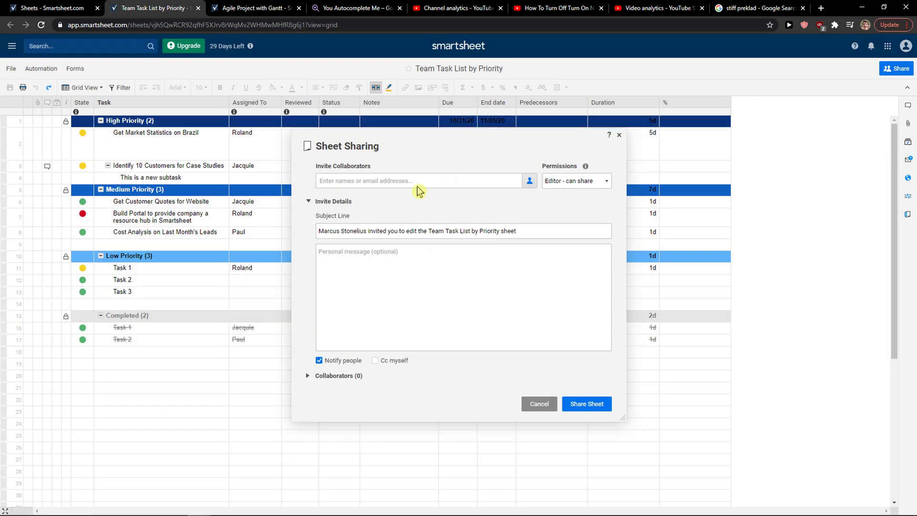
key("ctrl+a")
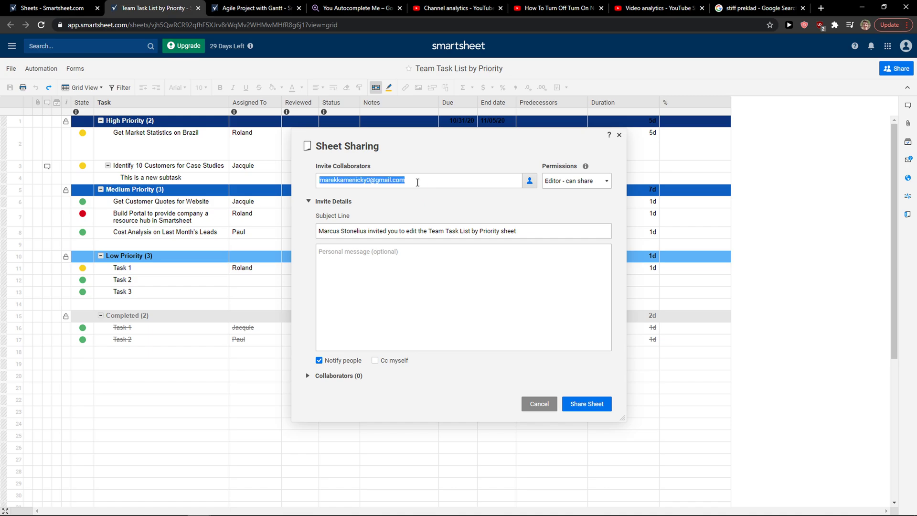
key("Return")
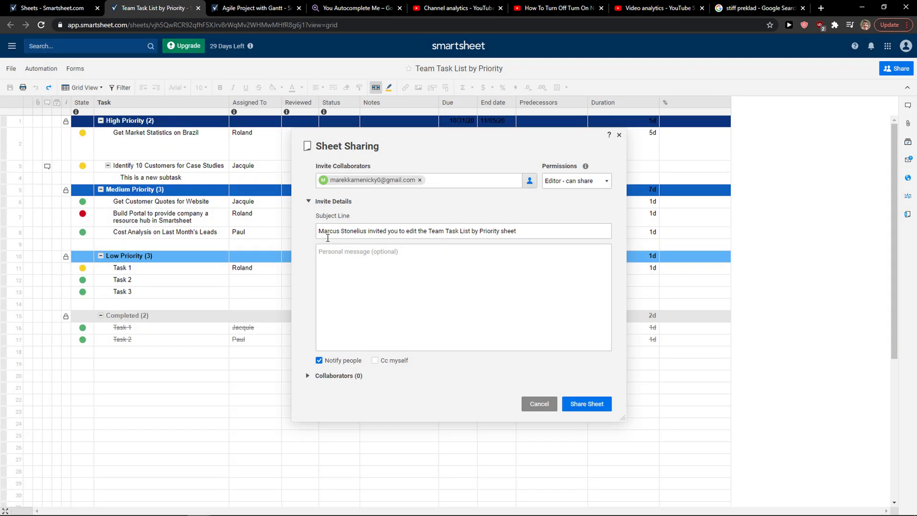
left_click(558, 182)
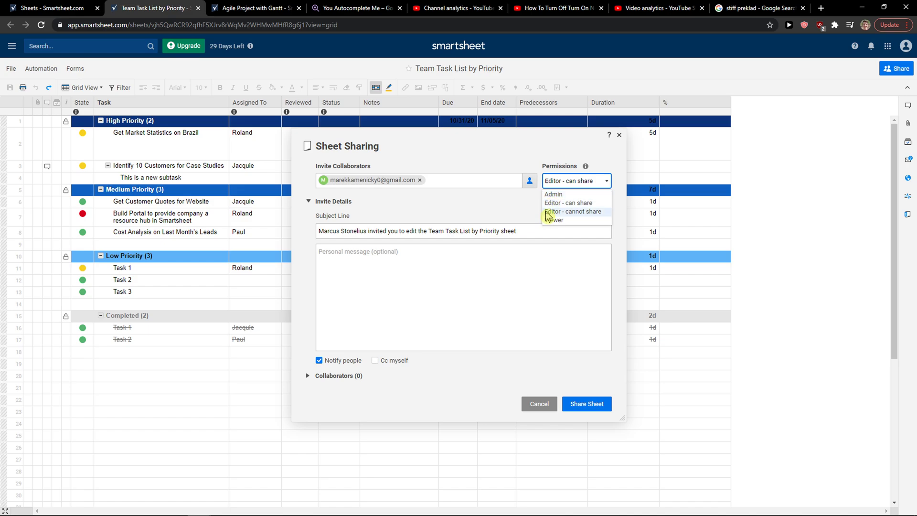
- Send the invite as Editor - can share and confirm the collaborator is listed beside the owner
left_click(552, 204)
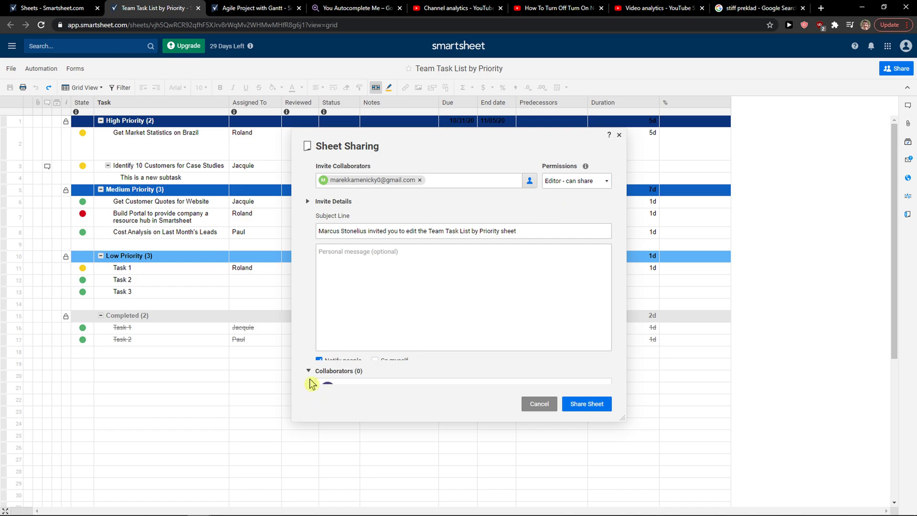
left_click(310, 379)
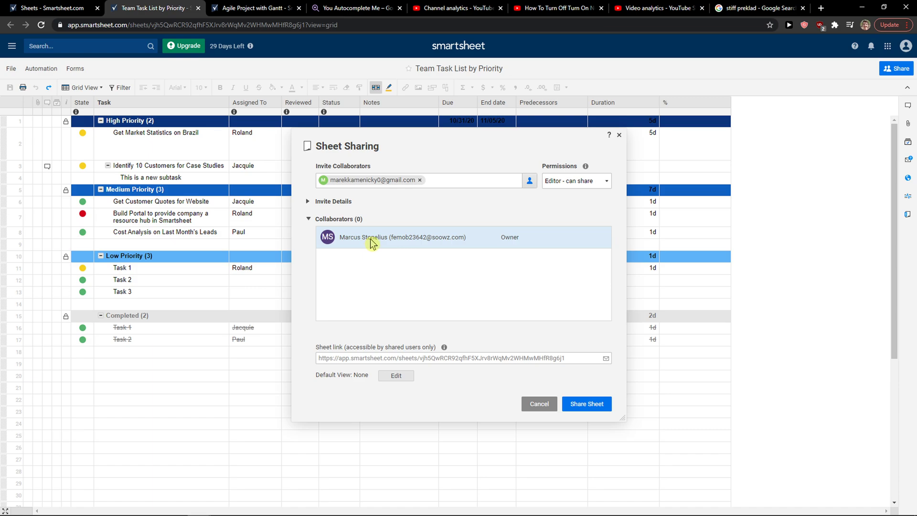
left_click(310, 202)
left_click(581, 403)
left_click(559, 241)
left_click(573, 184)
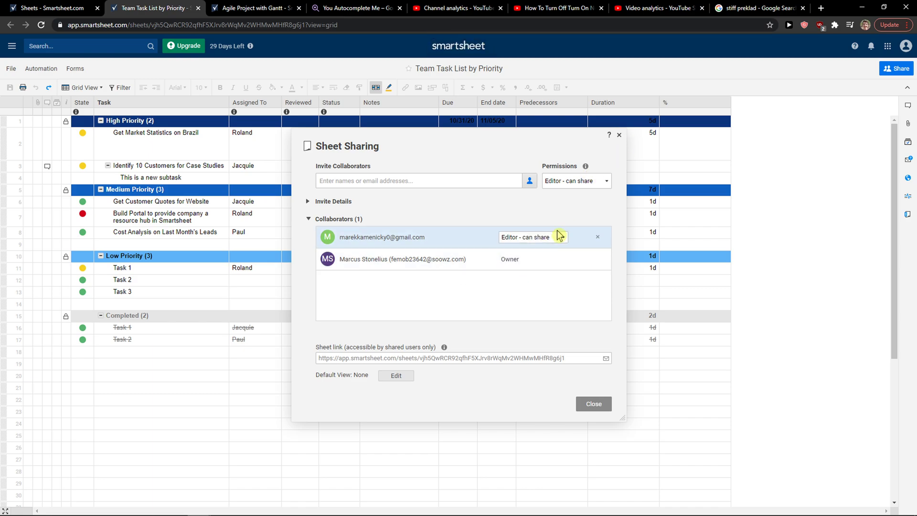
left_click(619, 137)
mouse_move(385, 507)
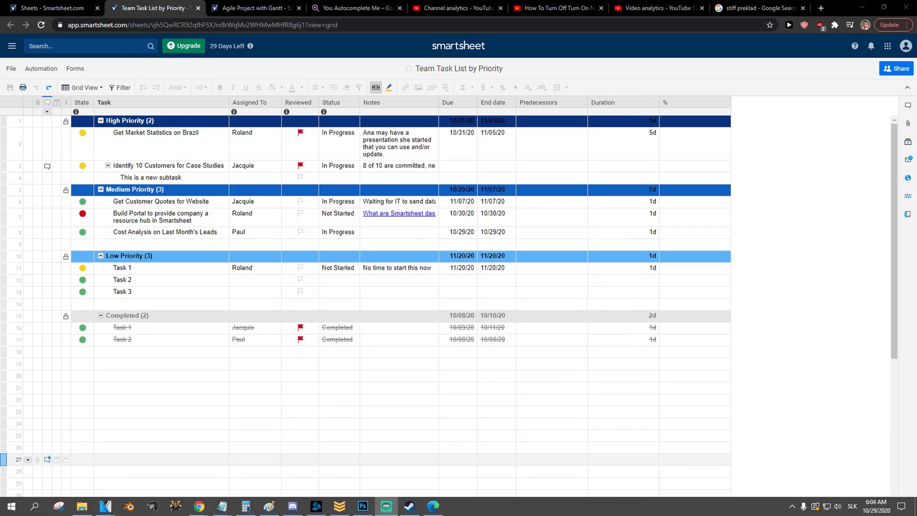
left_click(820, 8)
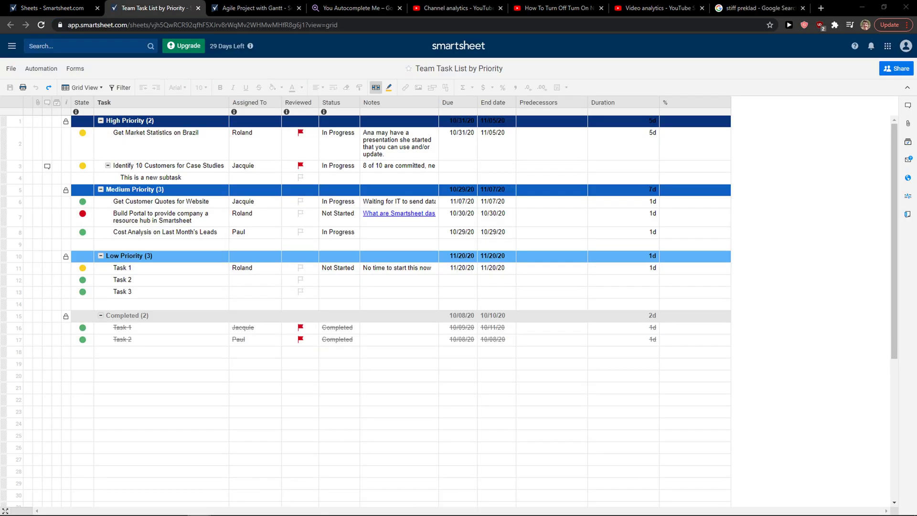
left_click(905, 47)
left_click(897, 69)
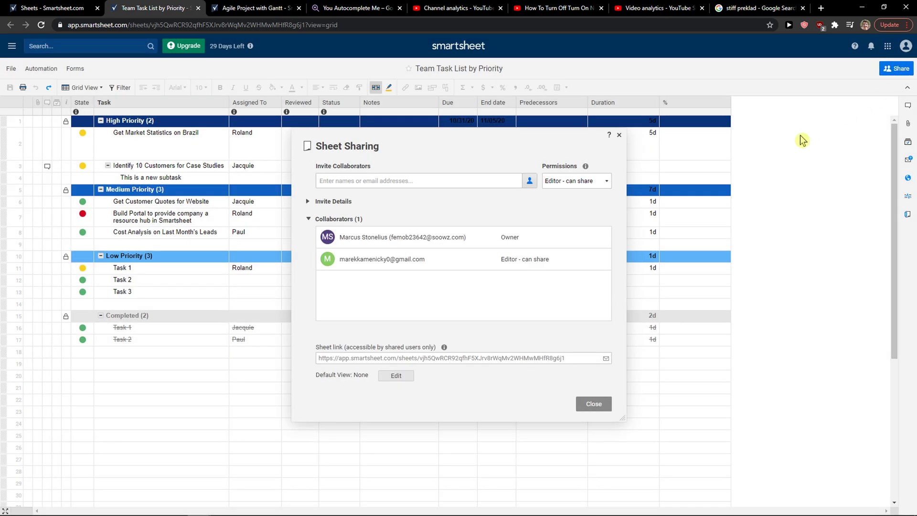
left_click(309, 201)
left_click(571, 182)
left_click(574, 399)
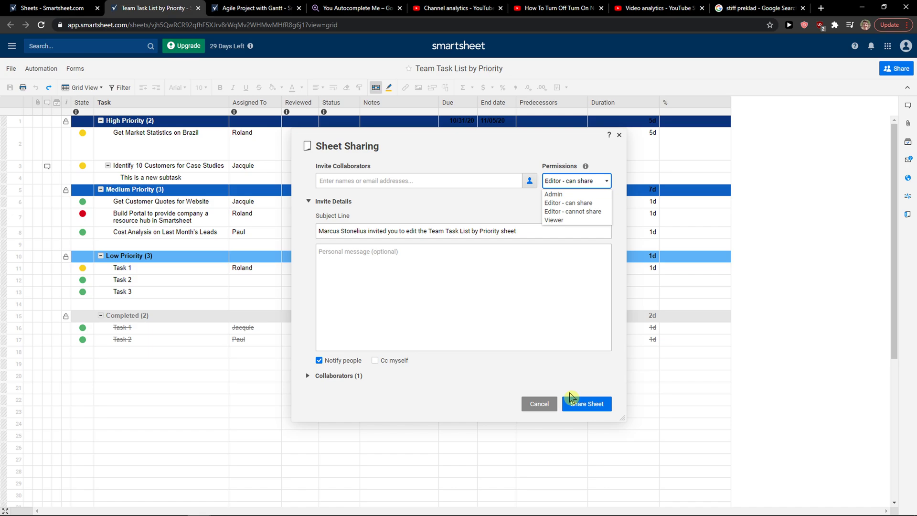
left_click(326, 377)
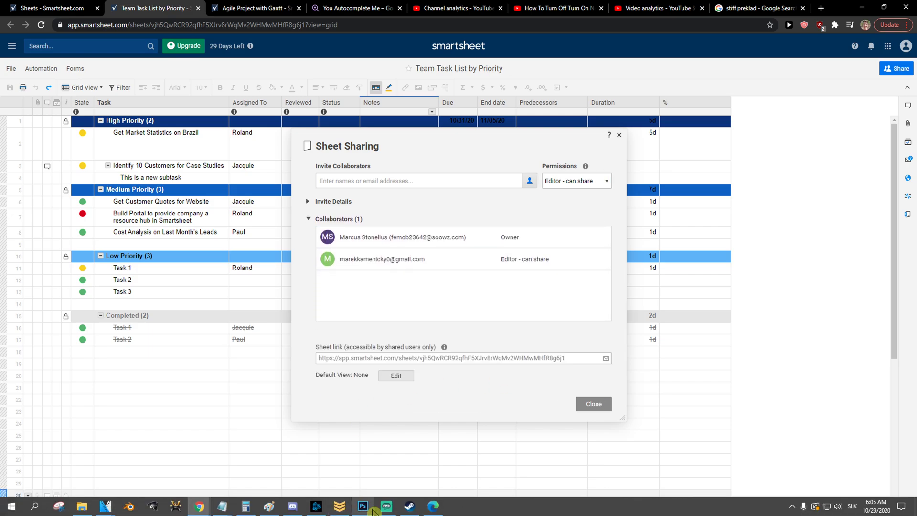